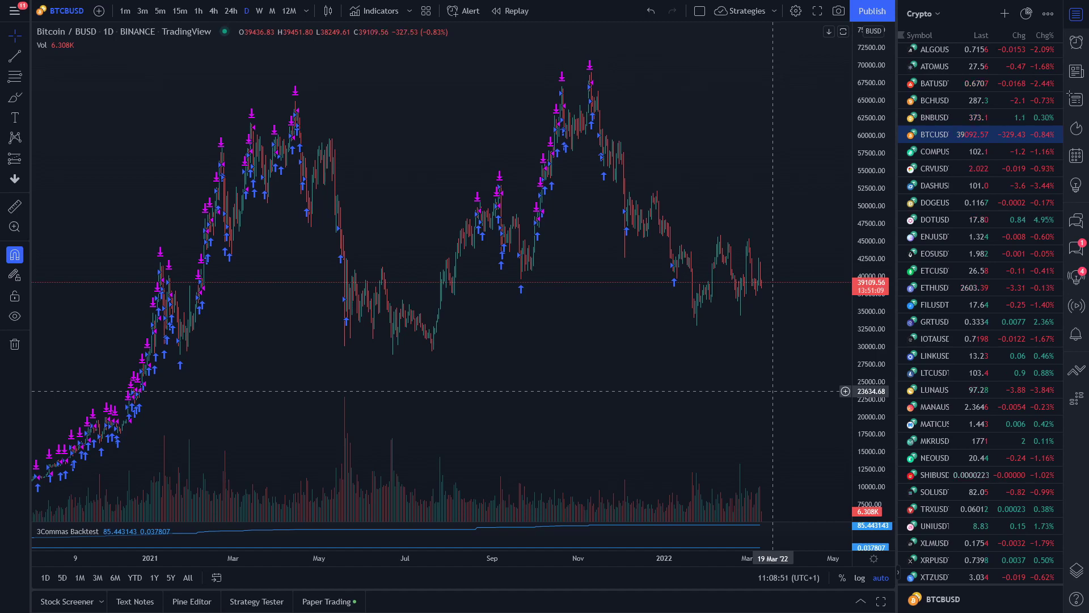
Step: Switch the chart to ETHBUSD, then briefly load the Bitcoin/BUSD chart
{"action": "type", "text": "ETHBUSD"}
{"action": "key", "text": "Return"}
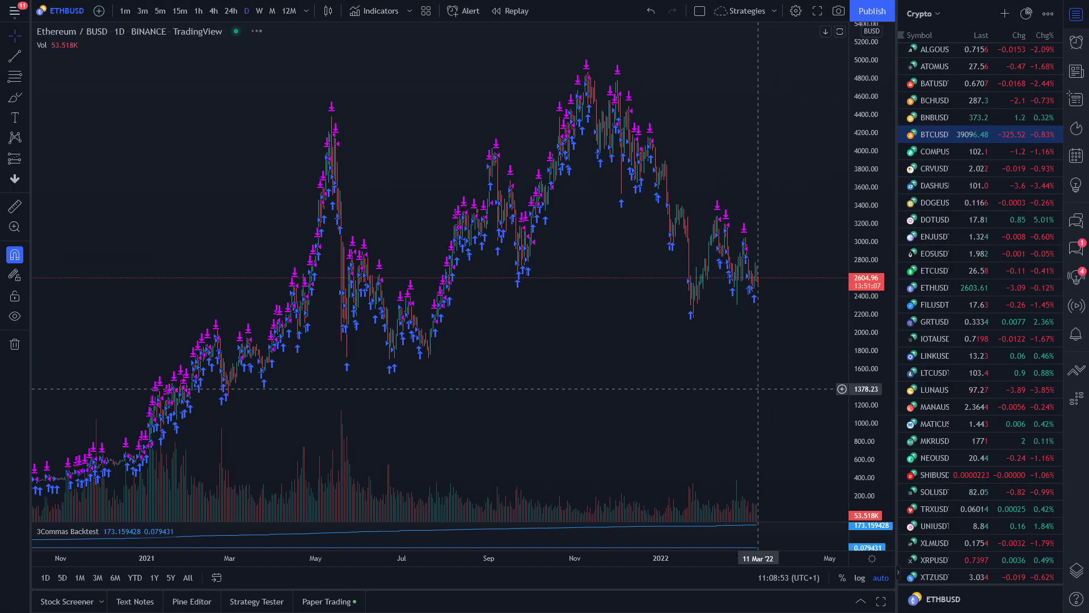
{"action": "scroll", "coordinate": [769, 395], "scroll_direction": "up", "scroll_amount": 3}
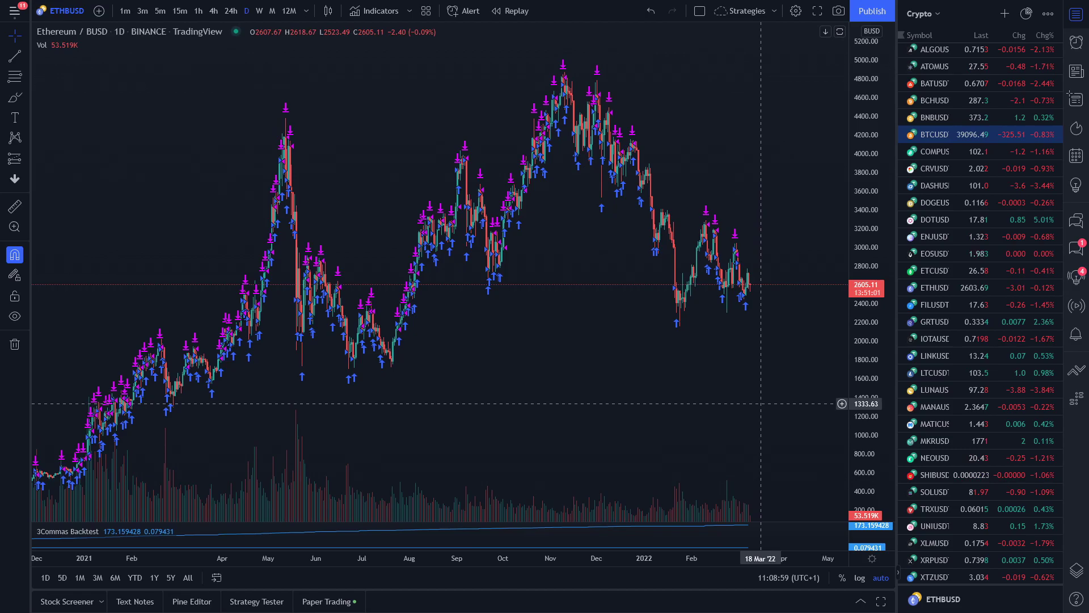
{"action": "type", "text": "BTC"}
{"action": "left_click", "coordinate": [761, 400]}
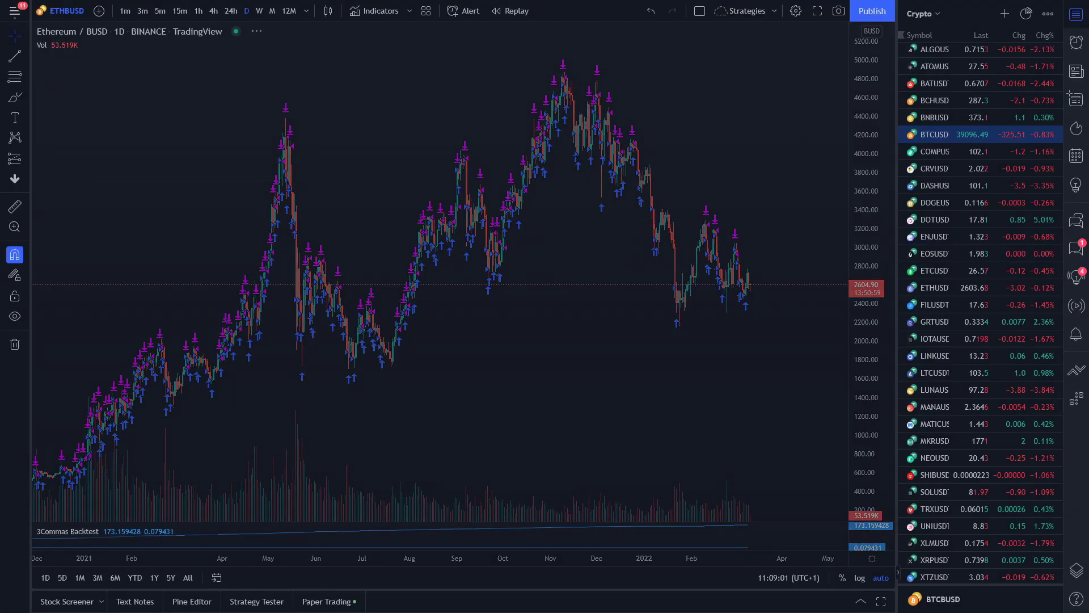
Step: Return the chart to ETHBUSD, then load the LUNA pair from the watchlist
{"action": "type", "text": "ET"}
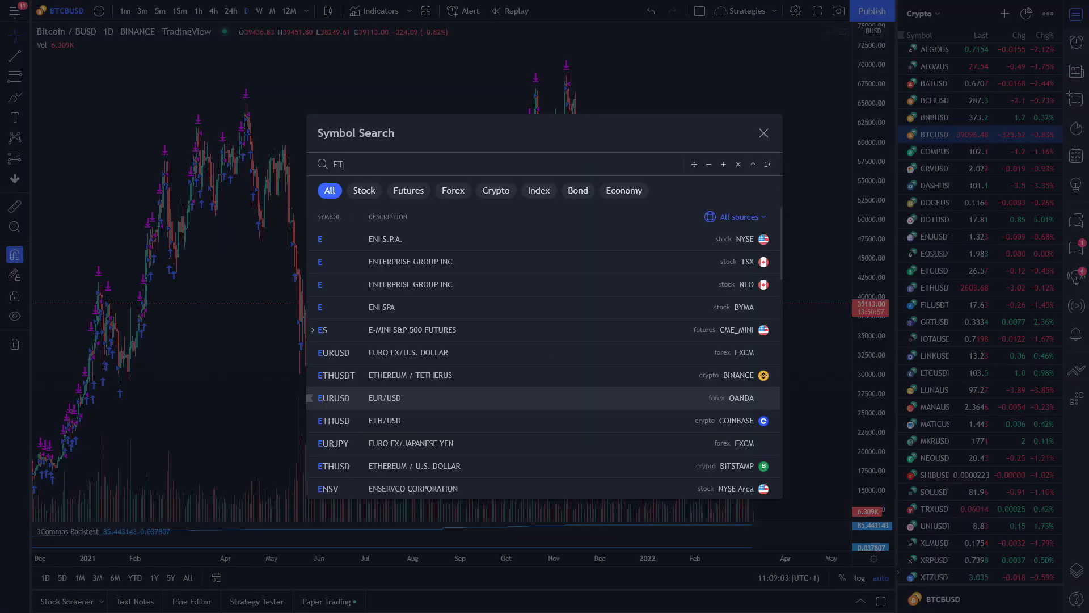
{"action": "type", "text": "HBUSD"}
{"action": "key", "text": "Return"}
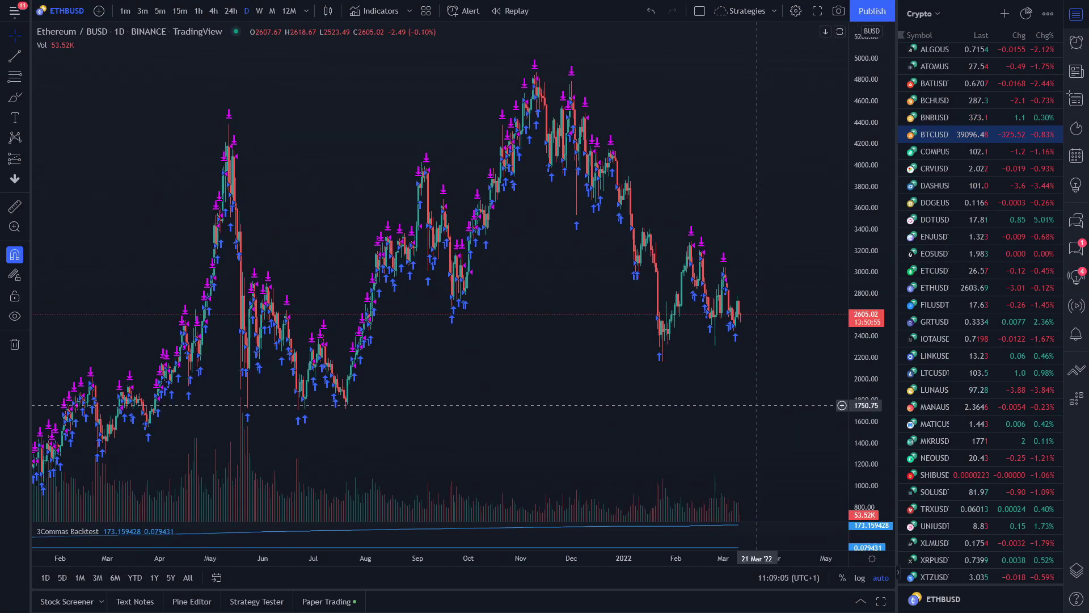
{"action": "scroll", "coordinate": [757, 405], "scroll_direction": "down", "scroll_amount": 1}
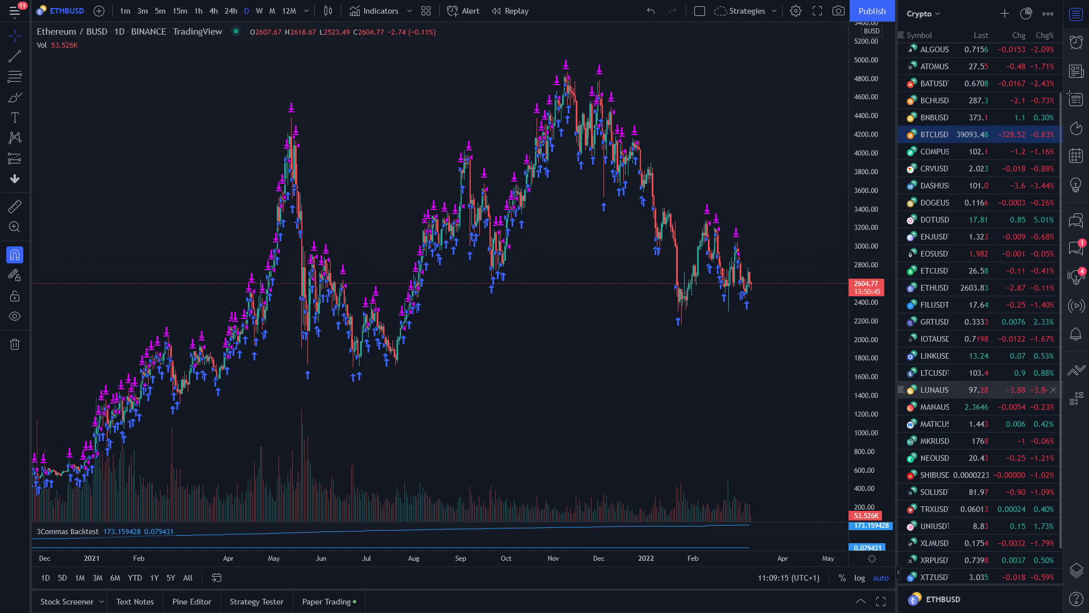
{"action": "left_click", "coordinate": [935, 390]}
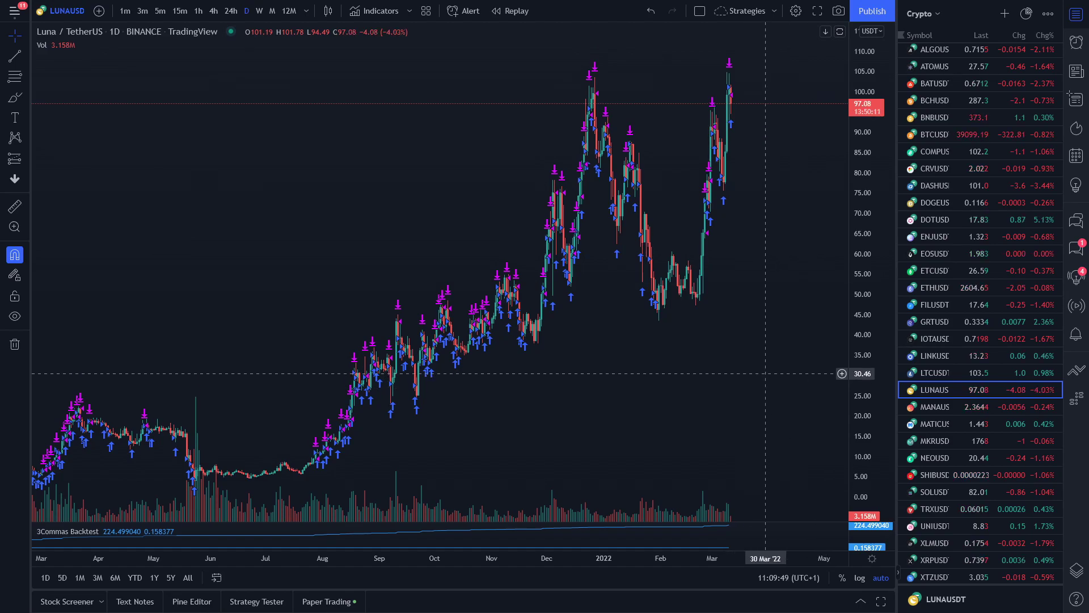
Step: Move down the watchlist to load the MANA/USDT chart
{"action": "key", "text": "Down"}
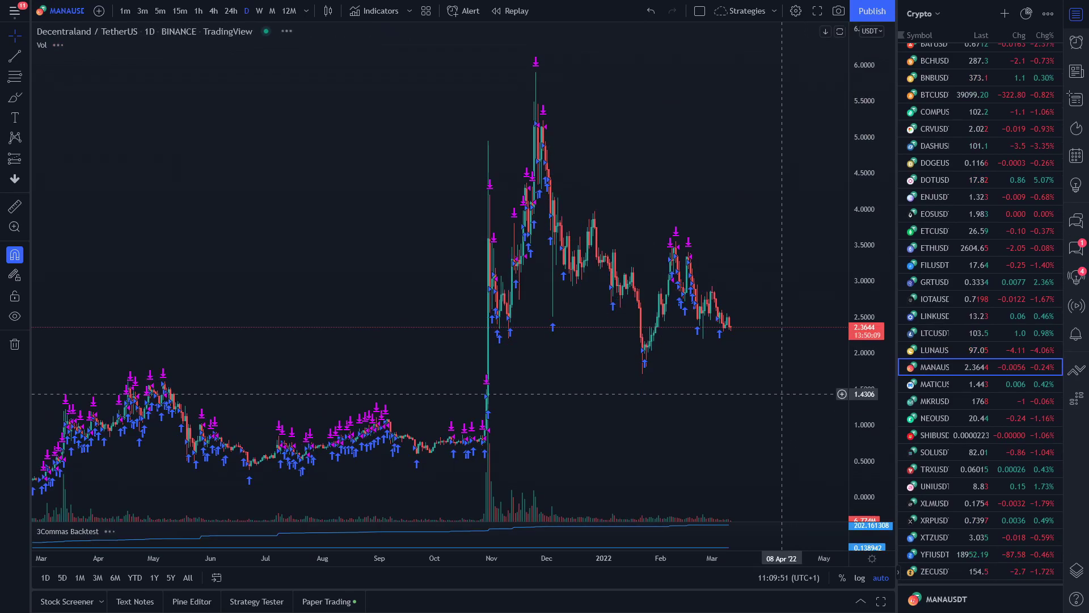
Step: Load the DOGEUSDT chart from the watchlist to review its backtest signals
{"action": "scroll", "coordinate": [782, 394], "scroll_direction": "up", "scroll_amount": 2}
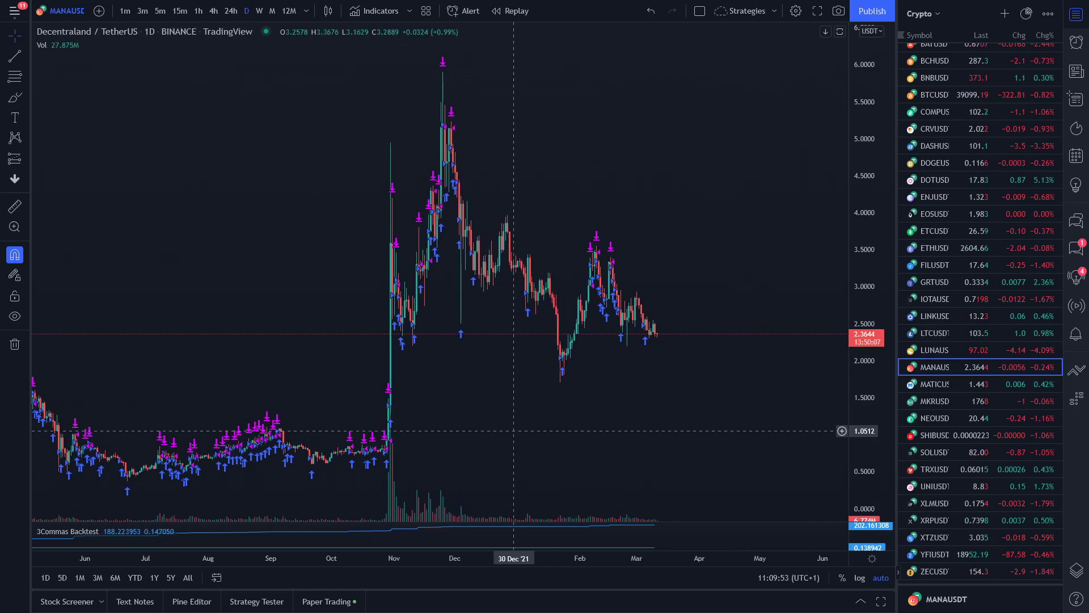
{"action": "scroll", "coordinate": [976, 409], "scroll_direction": "up", "scroll_amount": 1}
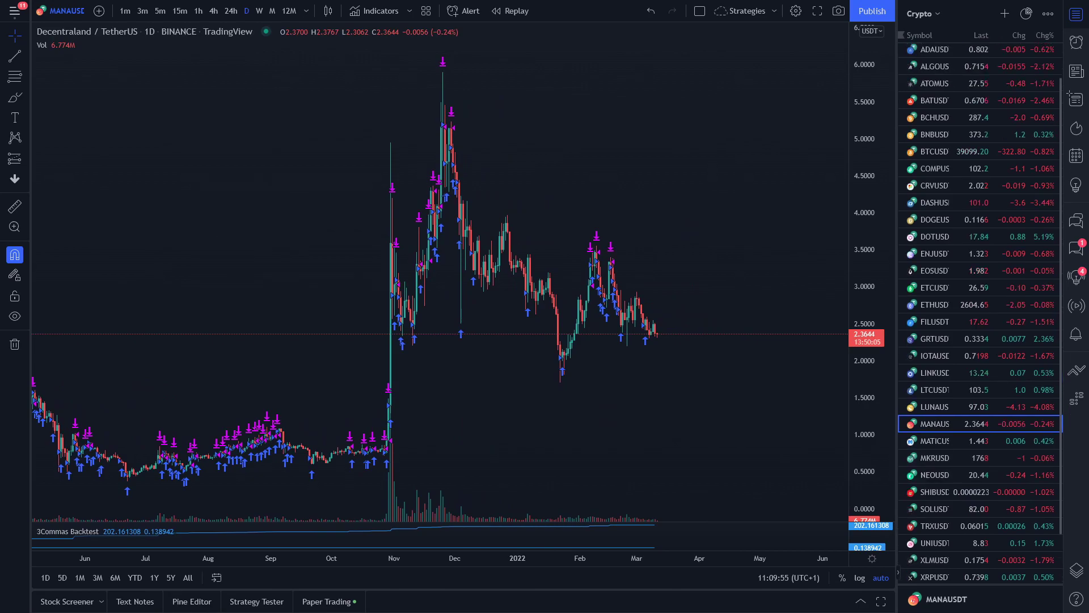
{"action": "left_click", "coordinate": [935, 219]}
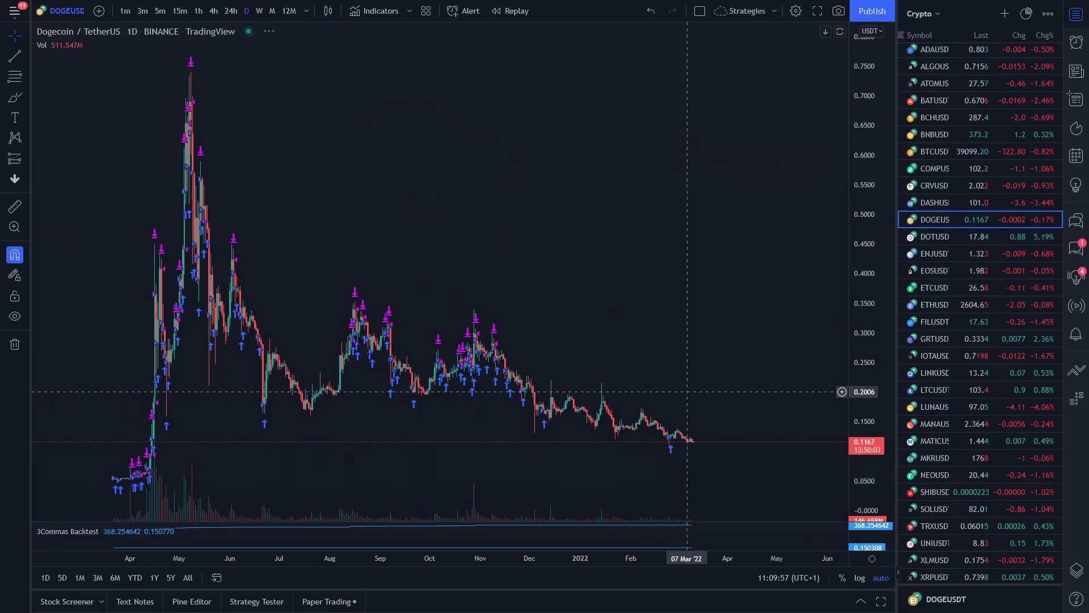
{"action": "scroll", "coordinate": [687, 391], "scroll_direction": "down", "scroll_amount": 1}
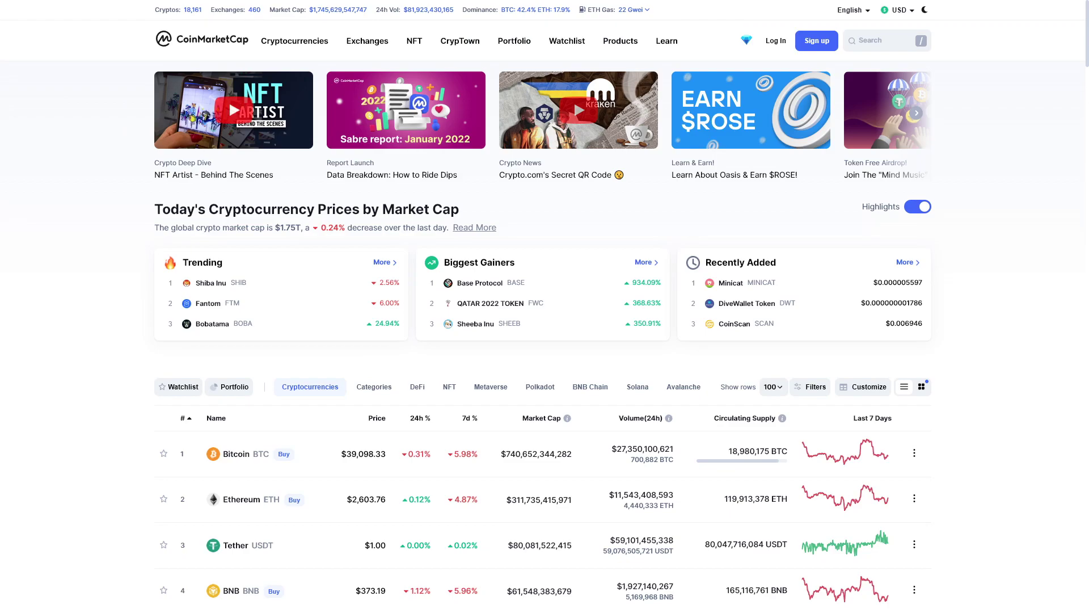
Step: Open Binance from CoinMarketCap's Exchanges > Spot ranking
{"action": "mouse_move", "coordinate": [367, 41]}
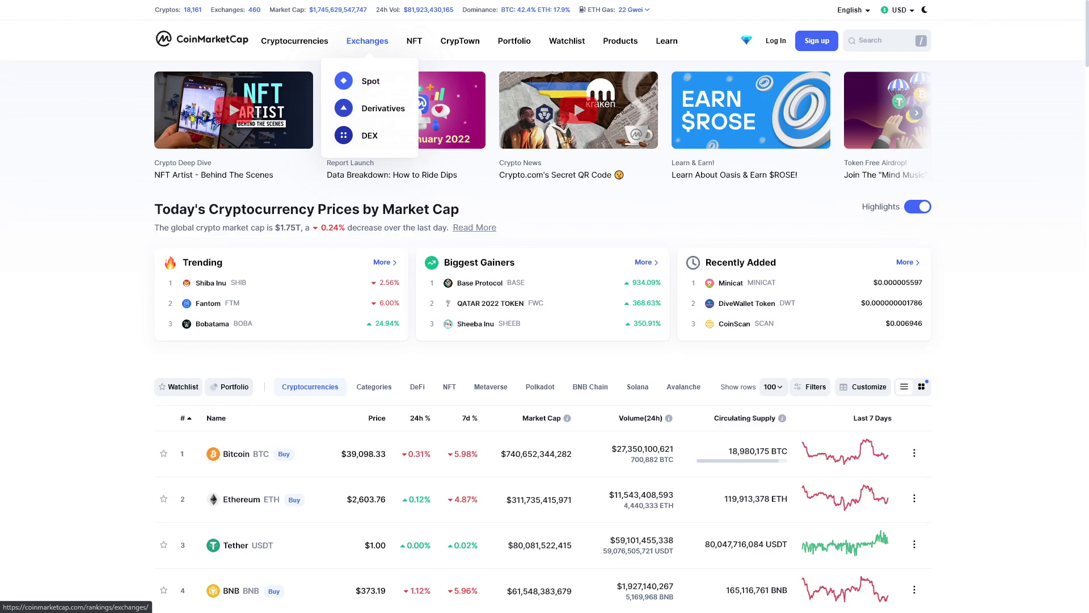
{"action": "left_click", "coordinate": [370, 81]}
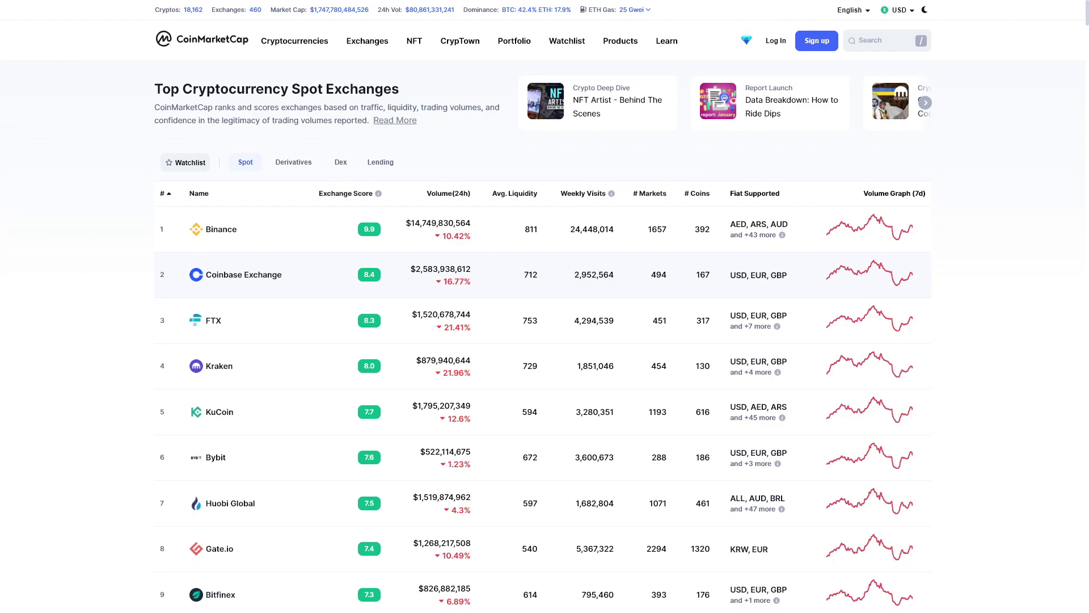
{"action": "scroll", "coordinate": [545, 435], "scroll_direction": "down", "scroll_amount": 2}
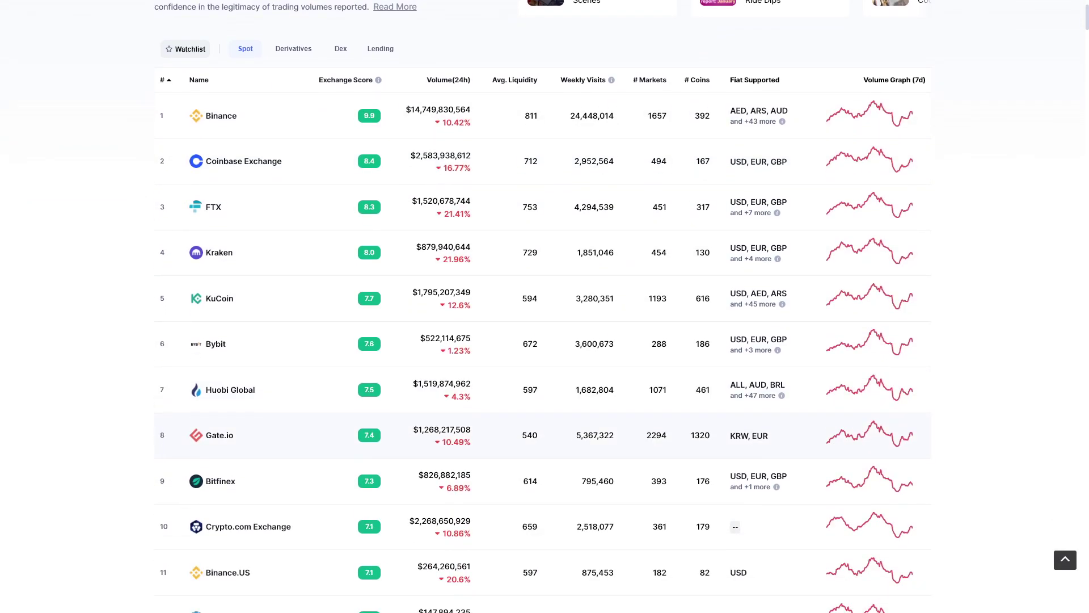
{"action": "scroll", "coordinate": [543, 306], "scroll_direction": "up", "scroll_amount": 1}
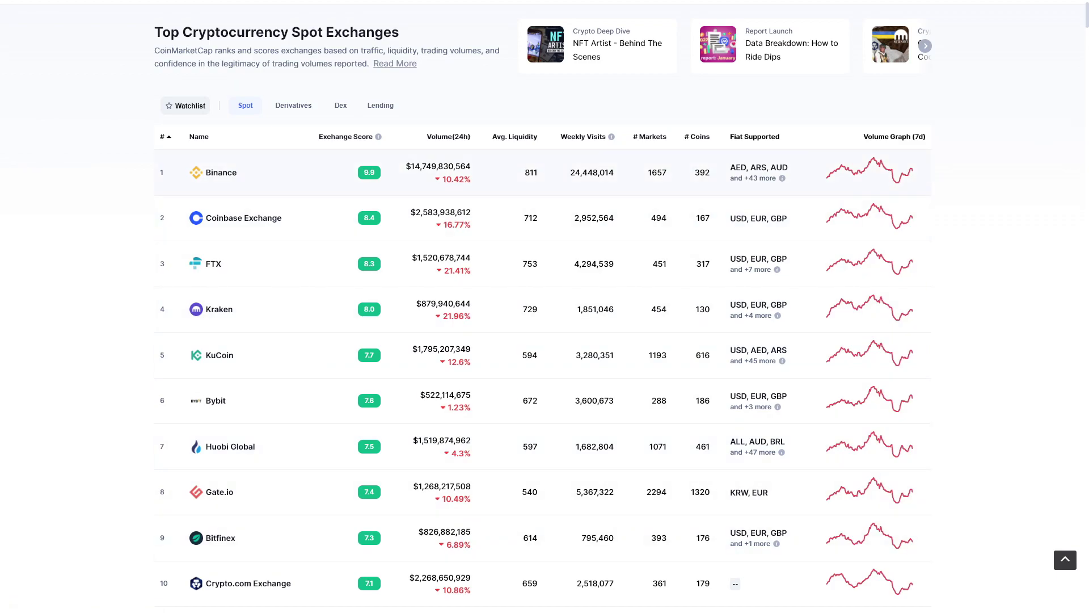
{"action": "left_click", "coordinate": [220, 172]}
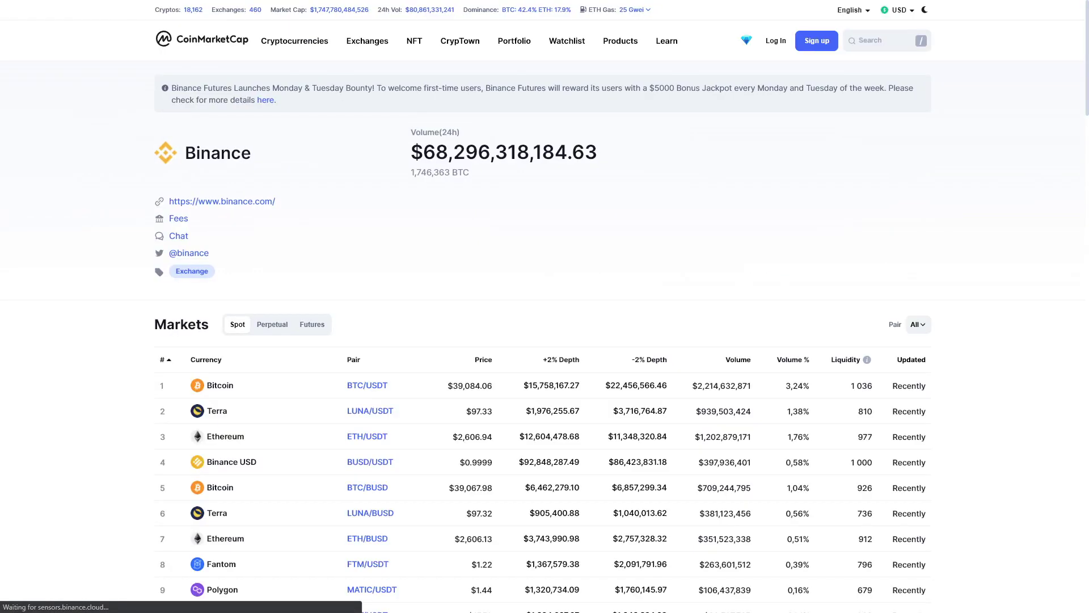
Step: Set the Binance markets Pair filter to BUSD and load more rows
{"action": "scroll", "coordinate": [545, 306], "scroll_direction": "down", "scroll_amount": 1}
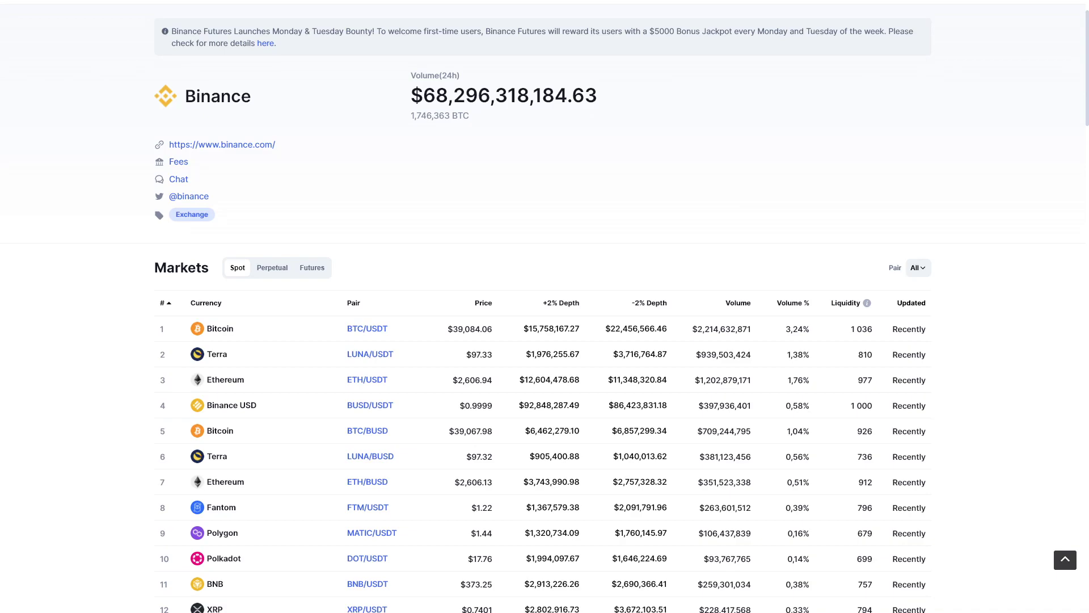
{"action": "left_click", "coordinate": [918, 267]}
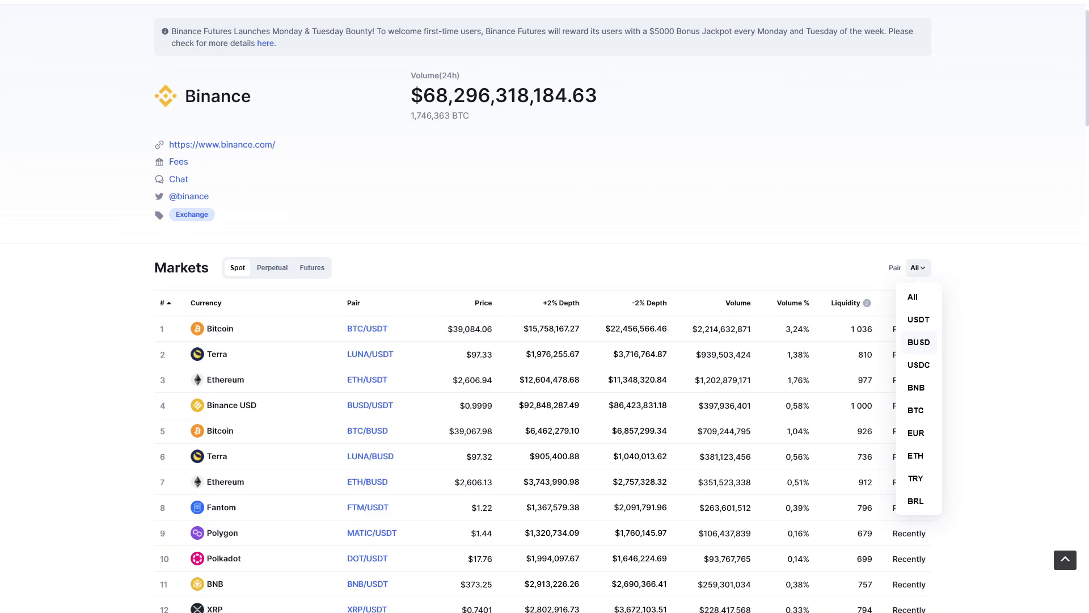
{"action": "left_click", "coordinate": [919, 342]}
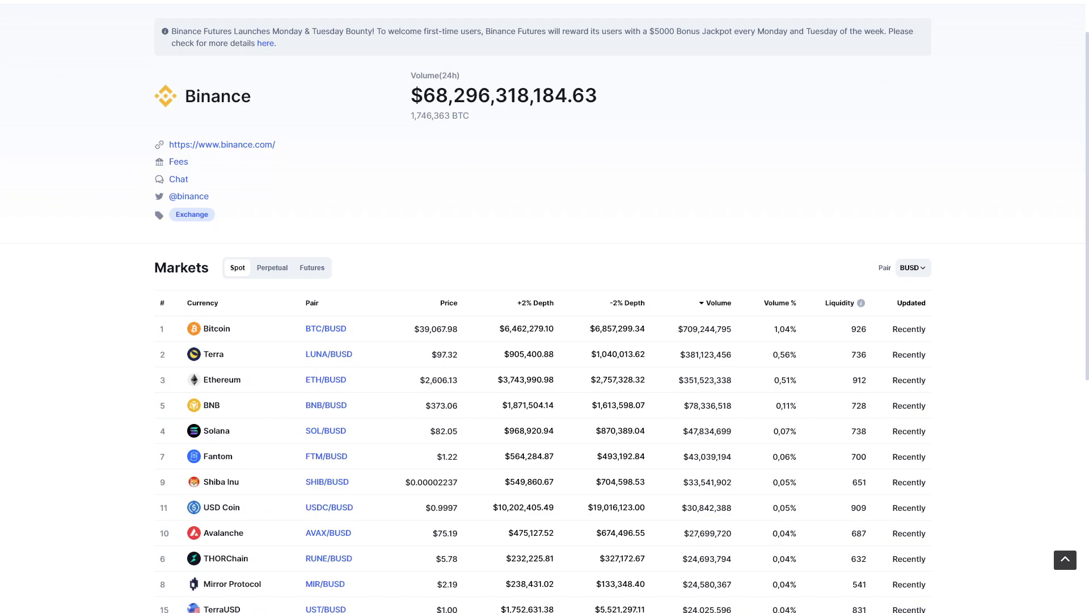
{"action": "scroll", "coordinate": [542, 306], "scroll_direction": "down", "scroll_amount": 4}
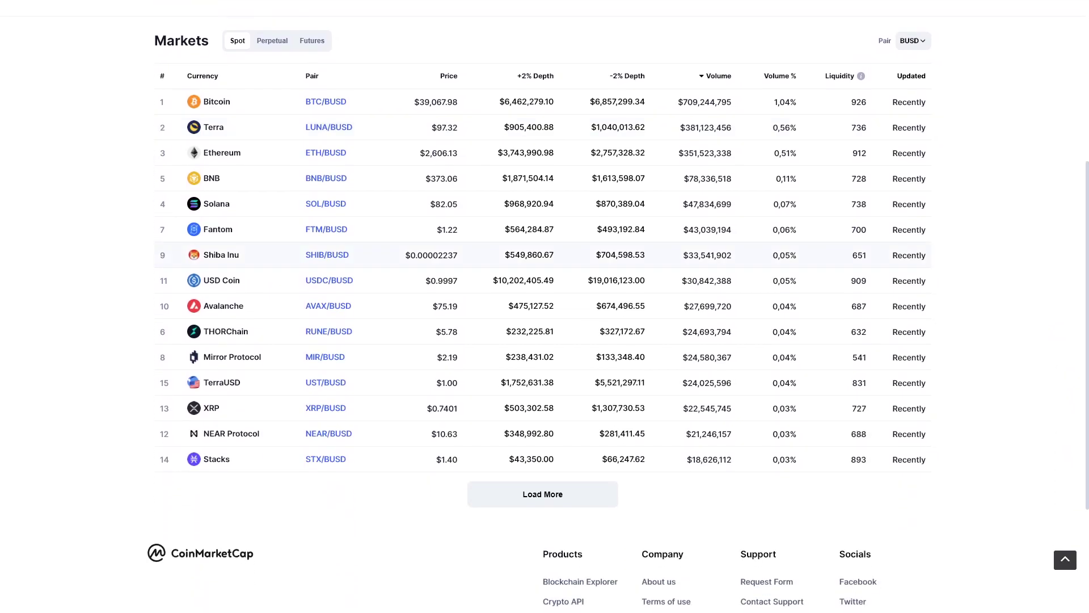
{"action": "scroll", "coordinate": [543, 306], "scroll_direction": "up", "scroll_amount": 1}
{"action": "left_click", "coordinate": [542, 551]}
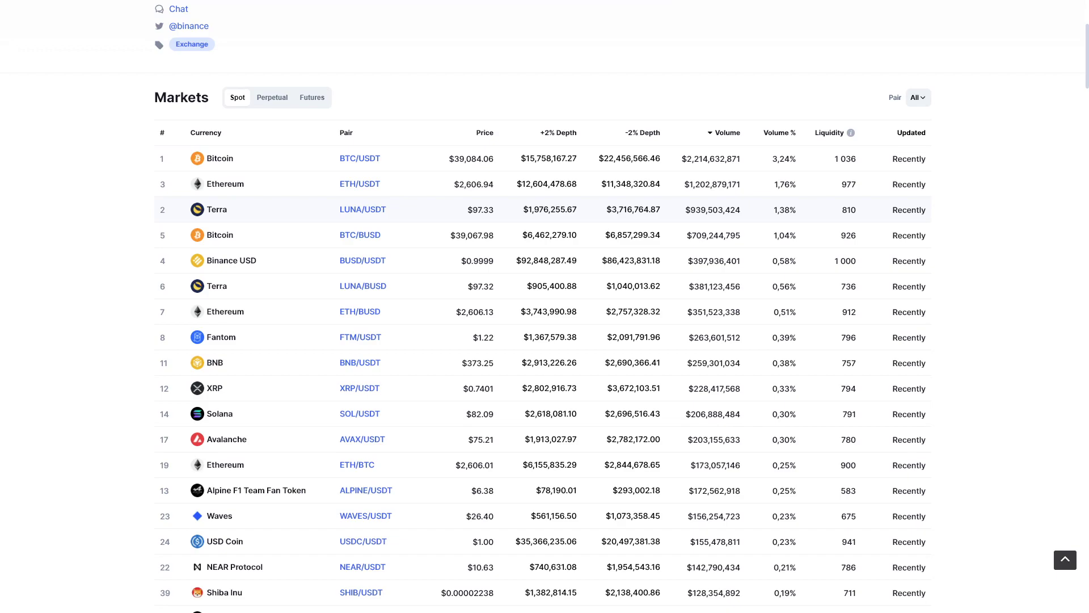
Step: Reapply the BUSD pair filter and scroll through the BUSD markets, led by BTC/BUSD
{"action": "left_click", "coordinate": [918, 97]}
{"action": "left_click", "coordinate": [915, 171]}
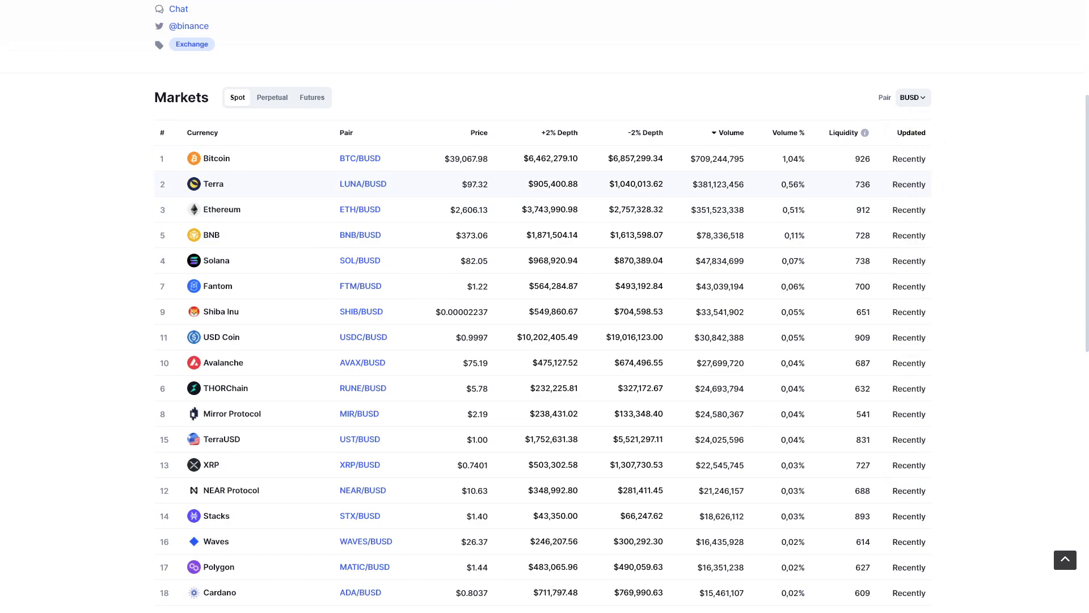
{"action": "scroll", "coordinate": [544, 306], "scroll_direction": "down", "scroll_amount": 1}
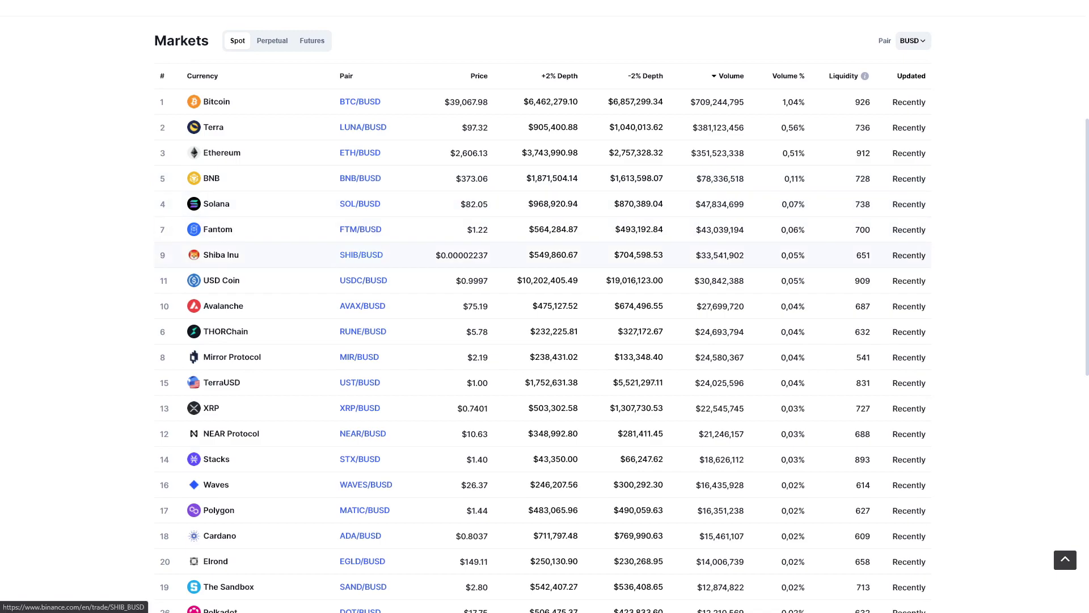
{"action": "scroll", "coordinate": [227, 253], "scroll_direction": "down", "scroll_amount": 1}
{"action": "scroll", "coordinate": [363, 250], "scroll_direction": "down", "scroll_amount": 1}
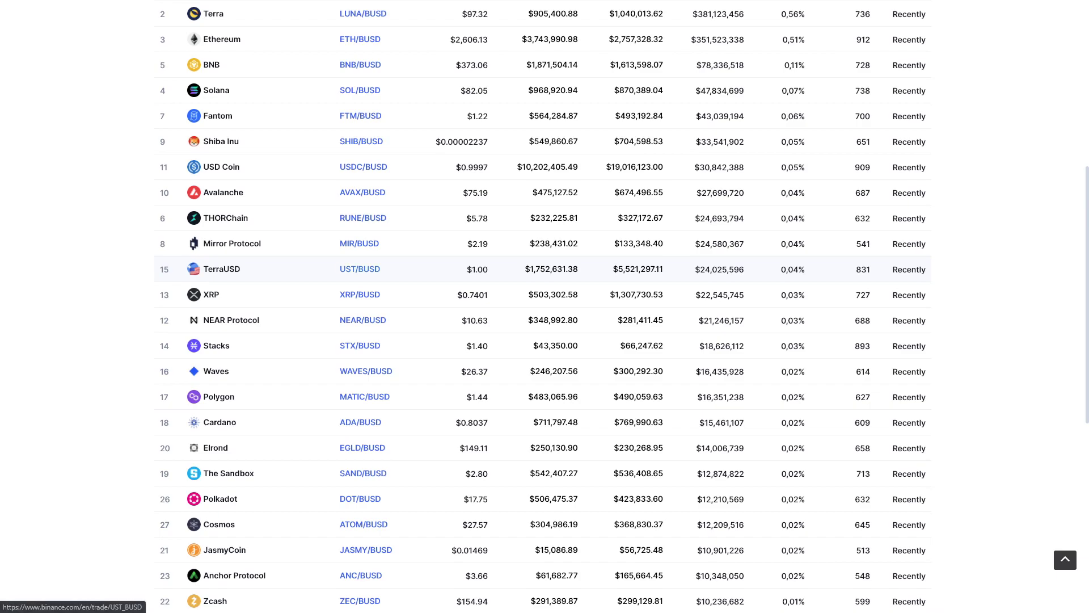
{"action": "scroll", "coordinate": [544, 269], "scroll_direction": "up", "scroll_amount": 1}
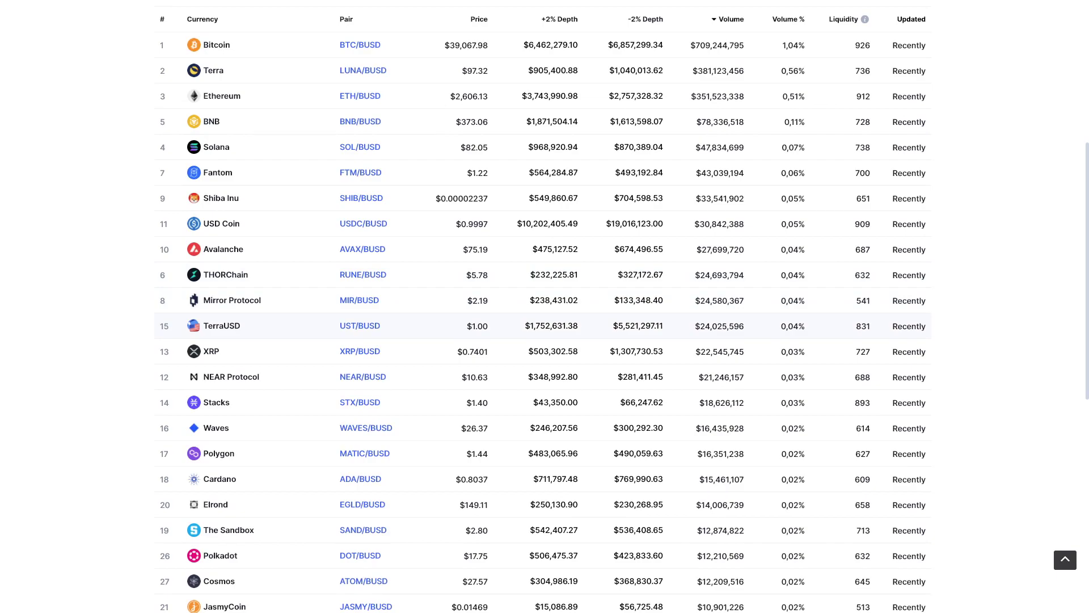
{"action": "scroll", "coordinate": [545, 307], "scroll_direction": "up", "scroll_amount": 5}
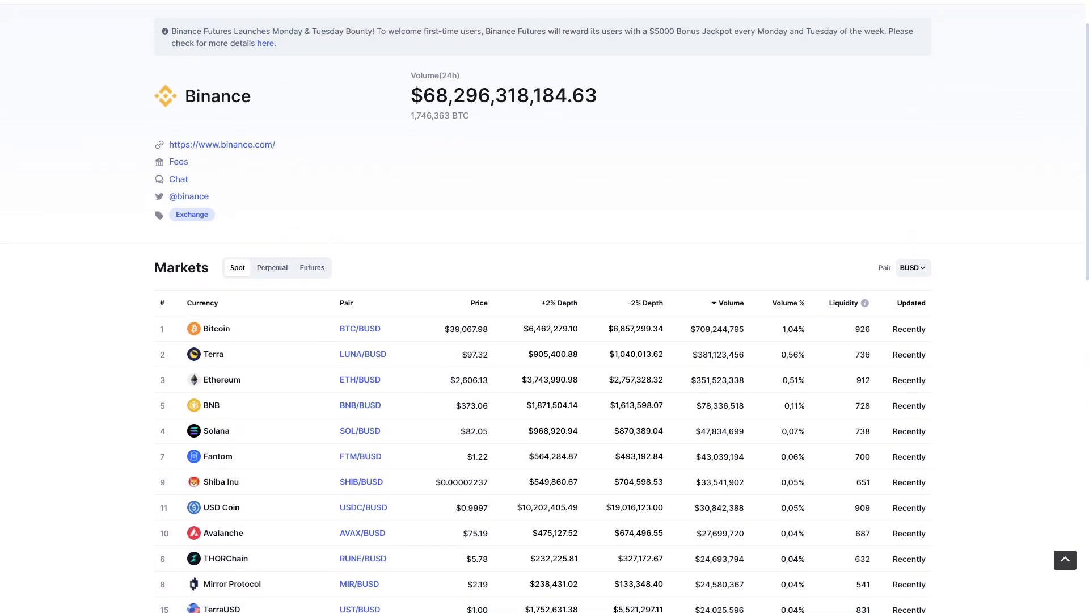